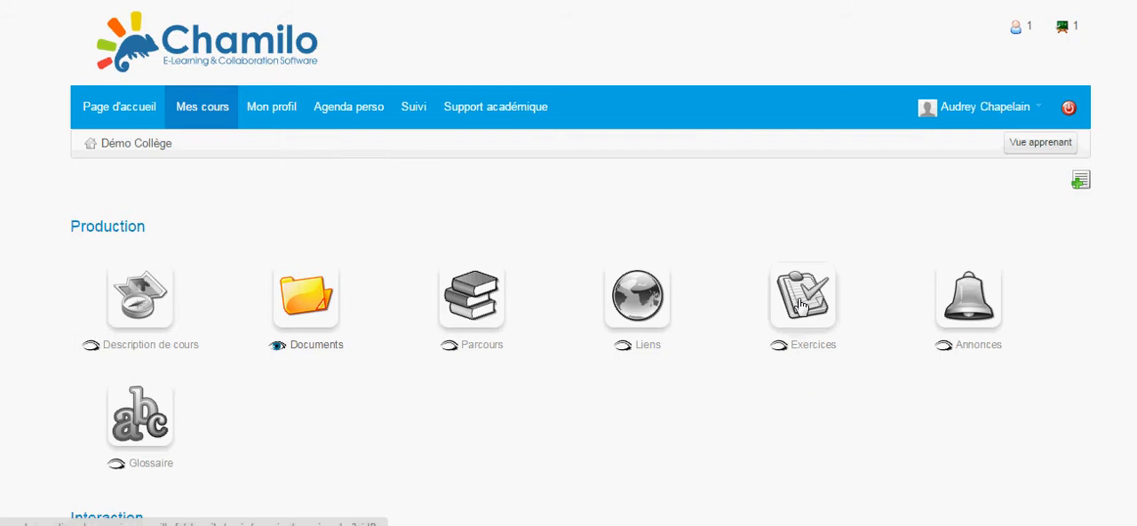
Step: Create a new test named "Le temps qu'il fait" in the course's exercises and proceed to question creation
click(802, 306)
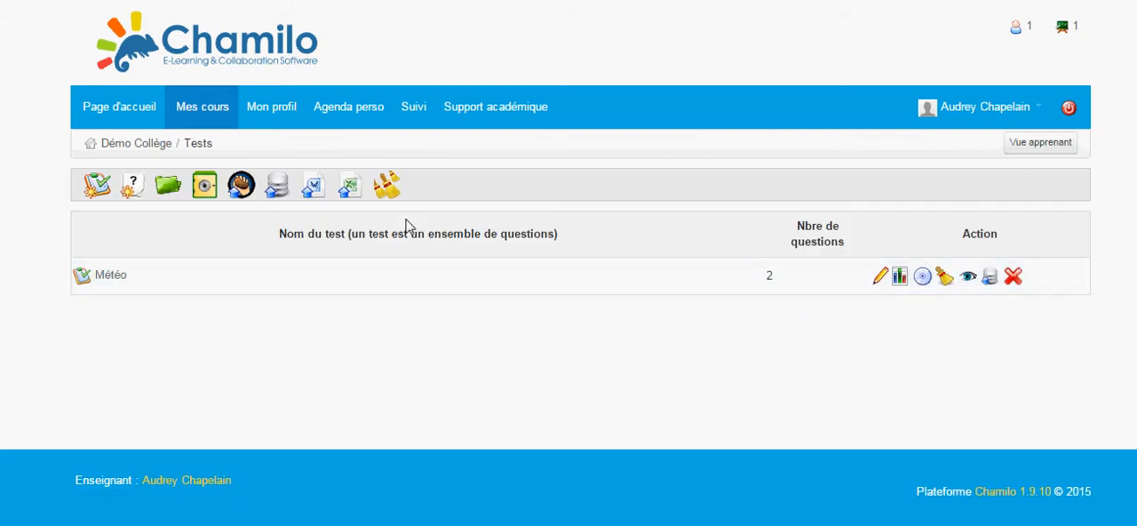
click(98, 187)
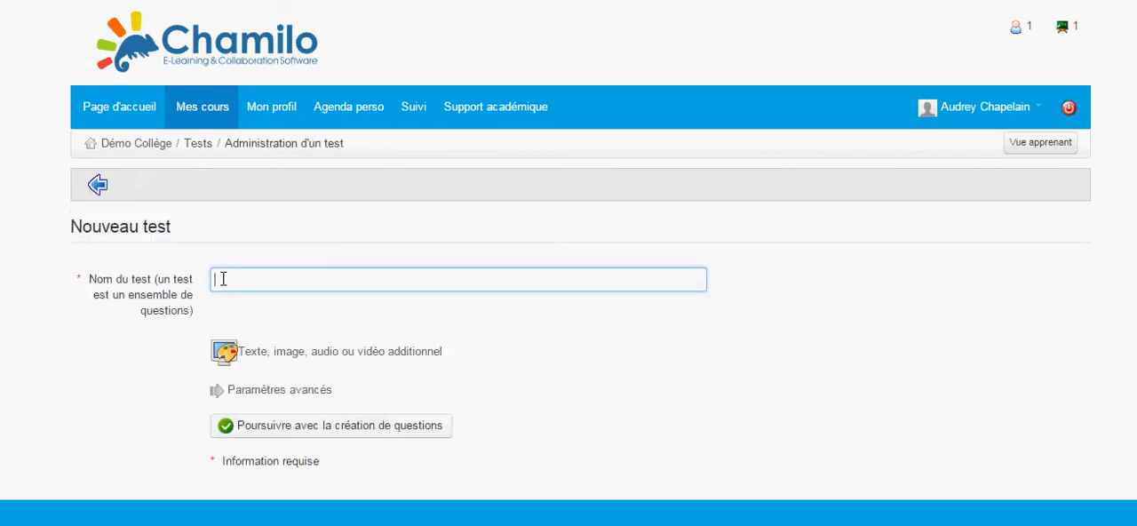
text(Le temps qu'il fait)
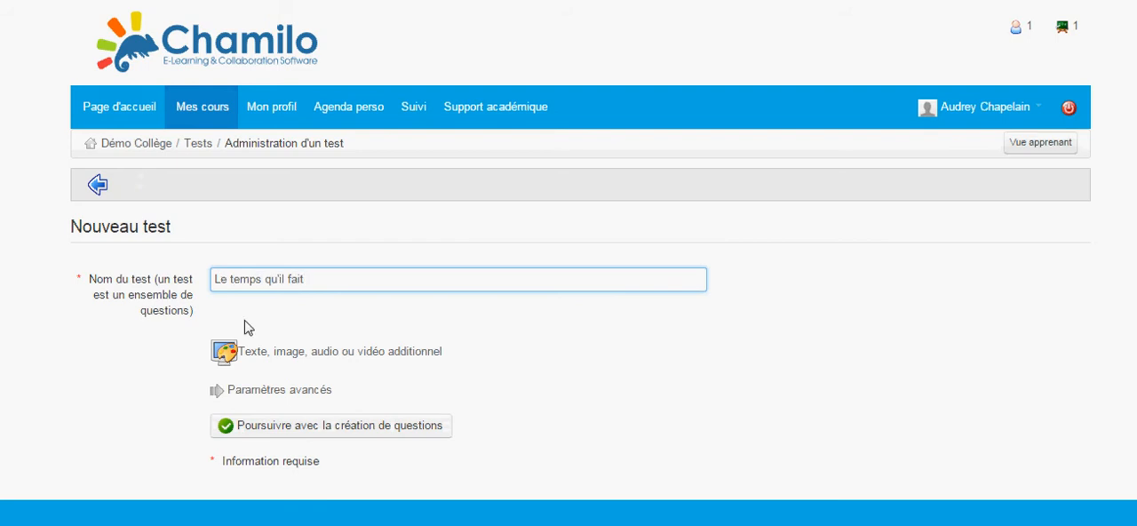
click(318, 426)
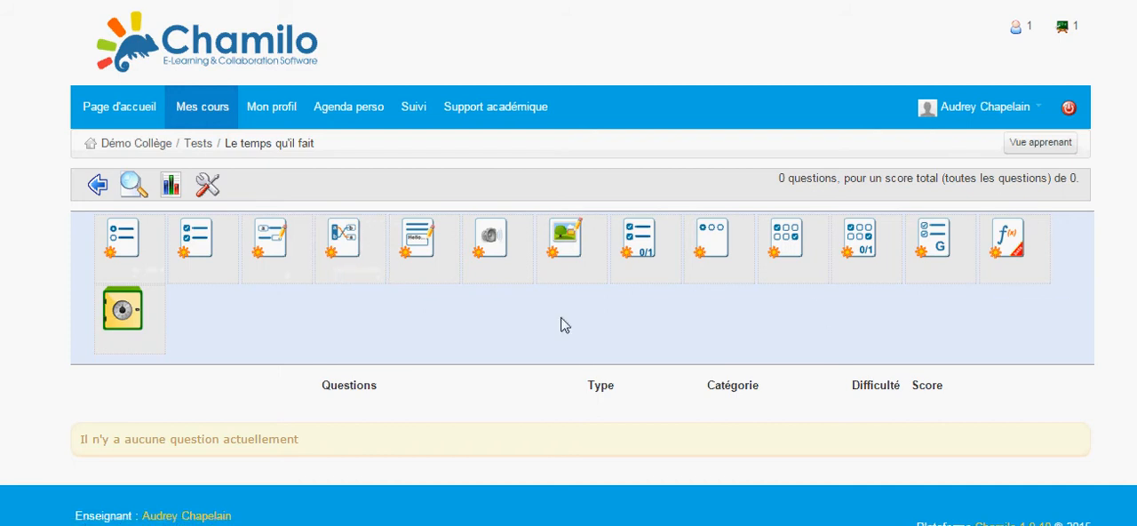
Step: Start a multiple-choice question (Choix multiple) with the text "Quel temps fait-il aujourd'hui?"
click(137, 264)
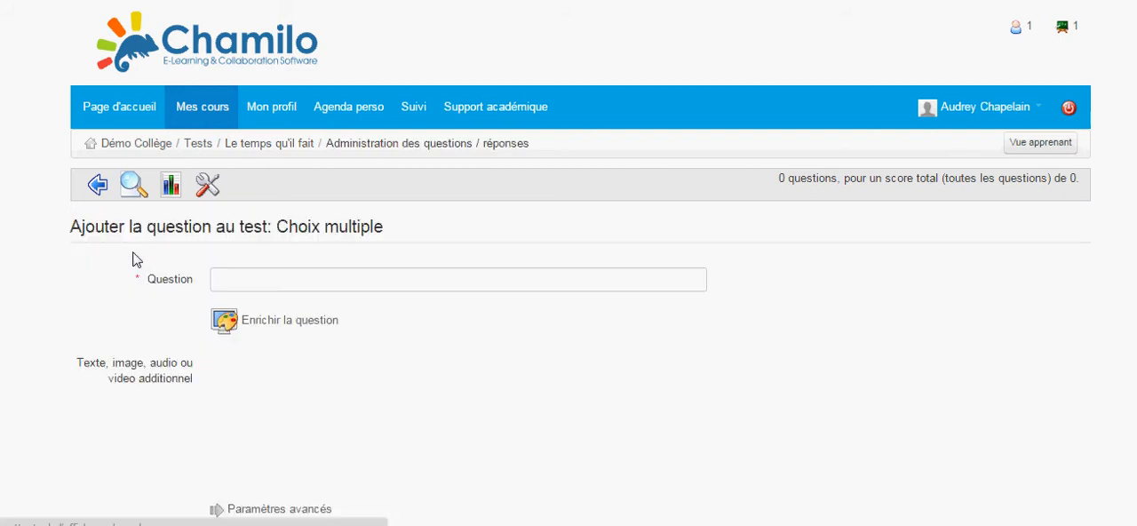
click(258, 279)
text(Quel temps)
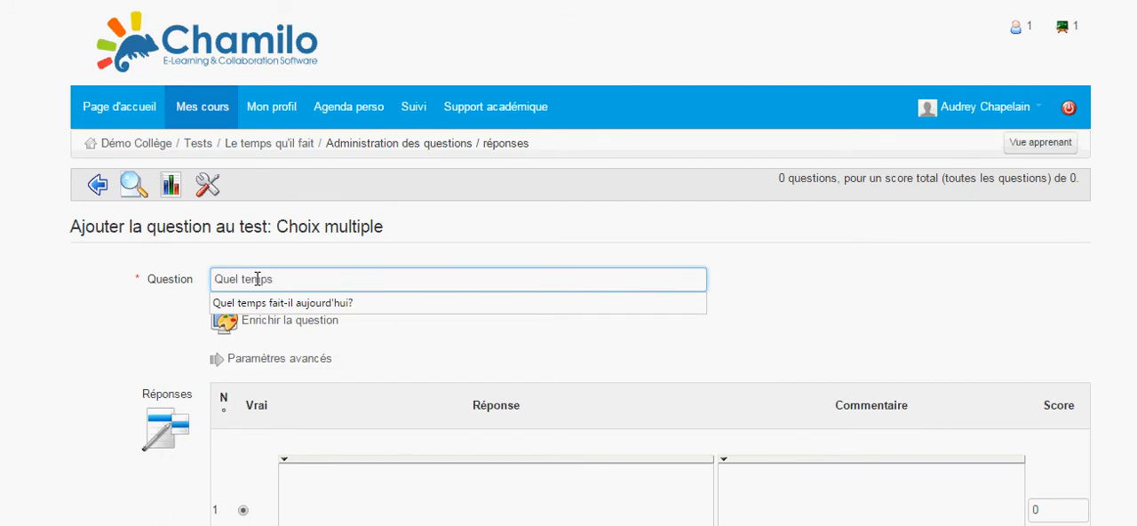
click(267, 303)
Step: Enter "Il pleut", "Il fait soleil" and "Il neige" as the first three answers of the question
scroll(356, 460, down, 5)
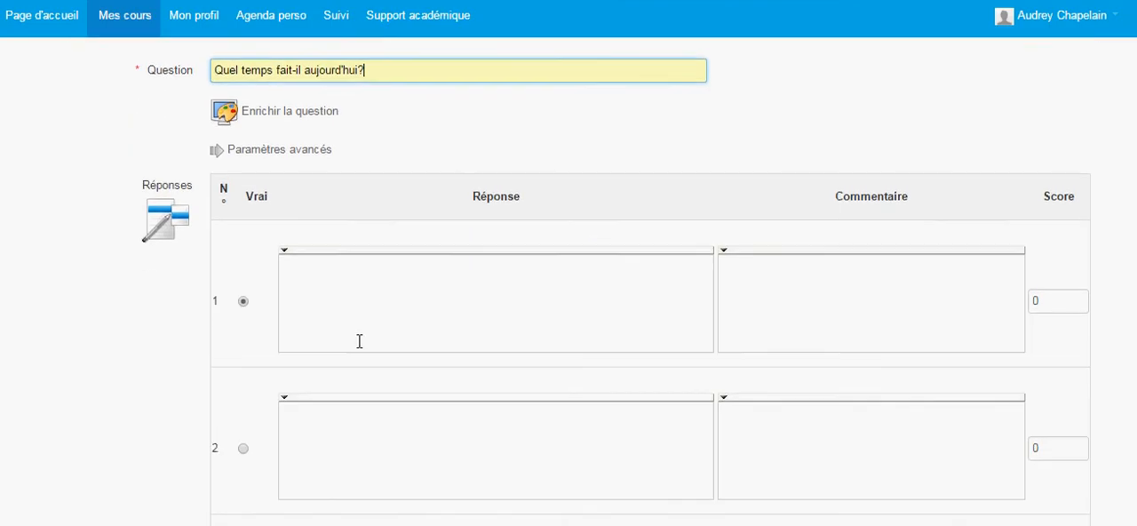
click(360, 307)
text(Il p)
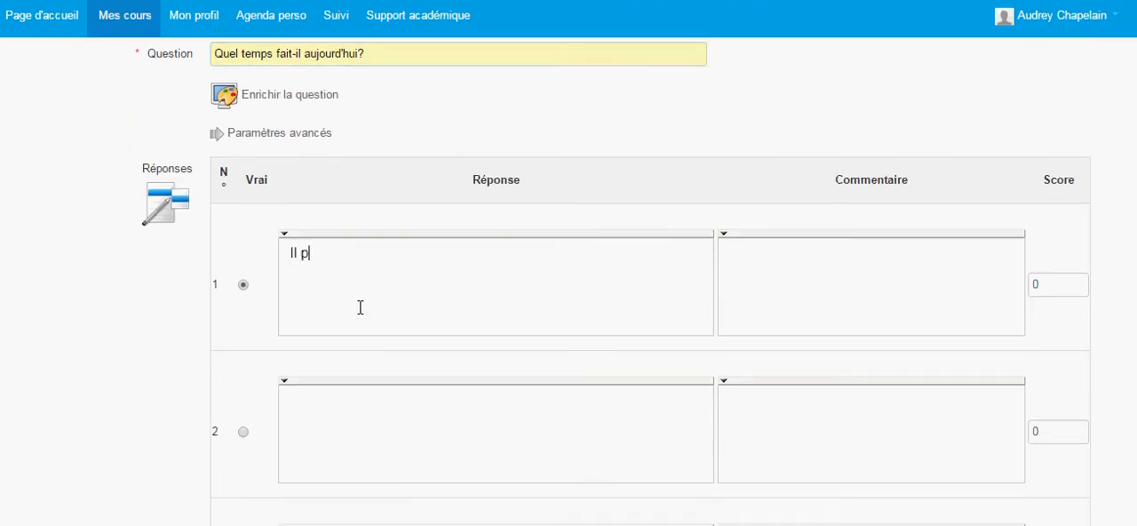
text(leut)
click(347, 415)
text(Il fait soeleil)
scroll(346, 417, down, 2)
click(344, 432)
text(I)
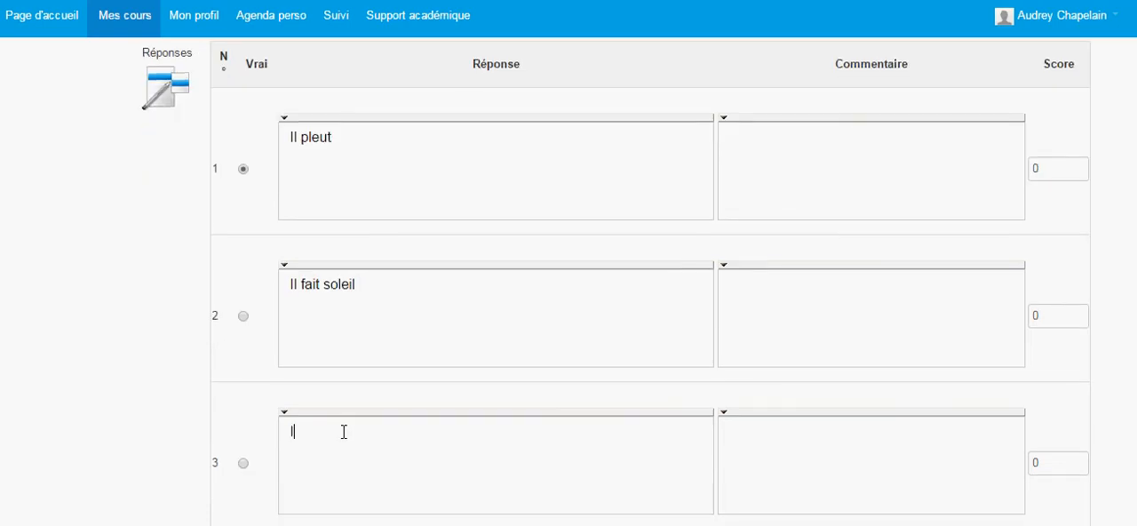
text(l neige)
Step: Mark "Il neige" as the correct answer and give it the comment "Félicitations!"
click(244, 463)
click(822, 164)
scroll(738, 442, down, 3)
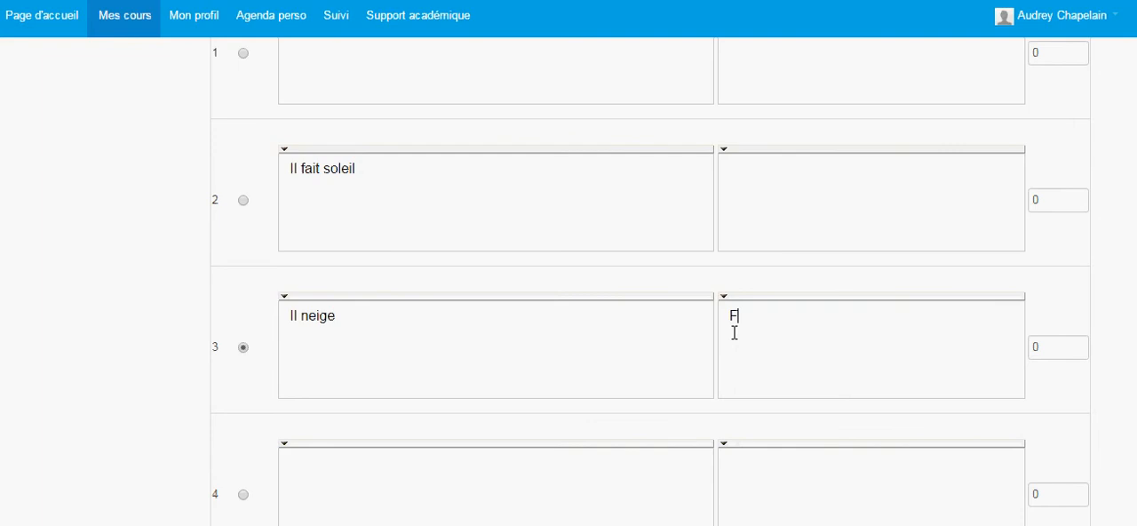
text(élicitations!)
Step: Set the score of the "Il neige" answer to 1
scroll(927, 208, up, 5)
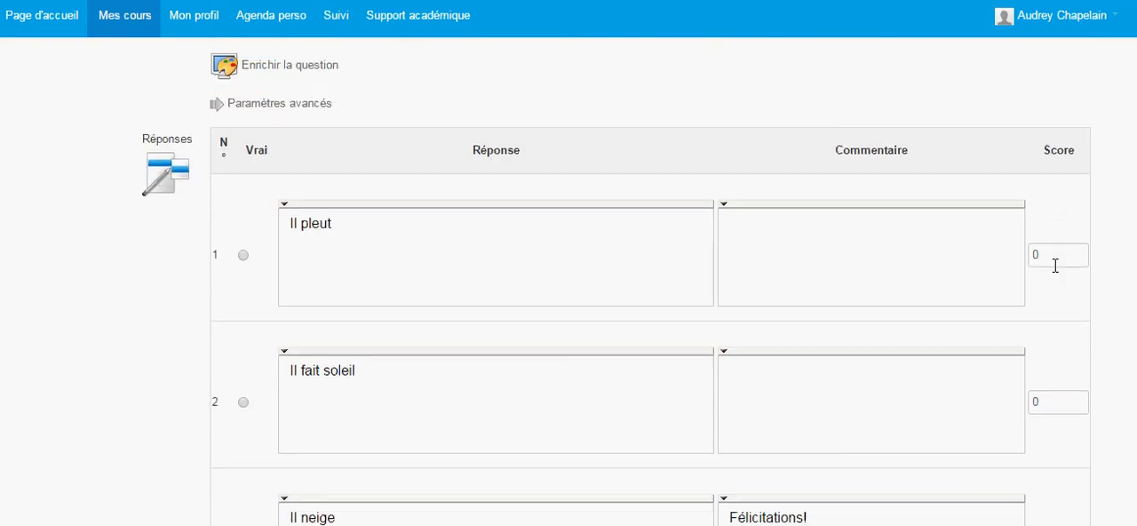
scroll(1049, 397, down, 5)
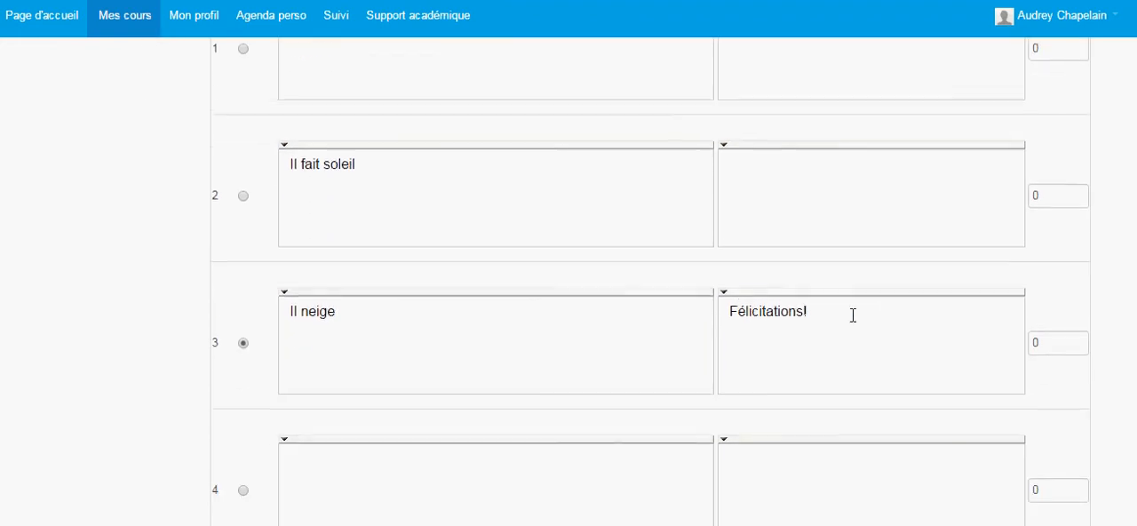
click(1072, 330)
key(BackSpace)
text(1)
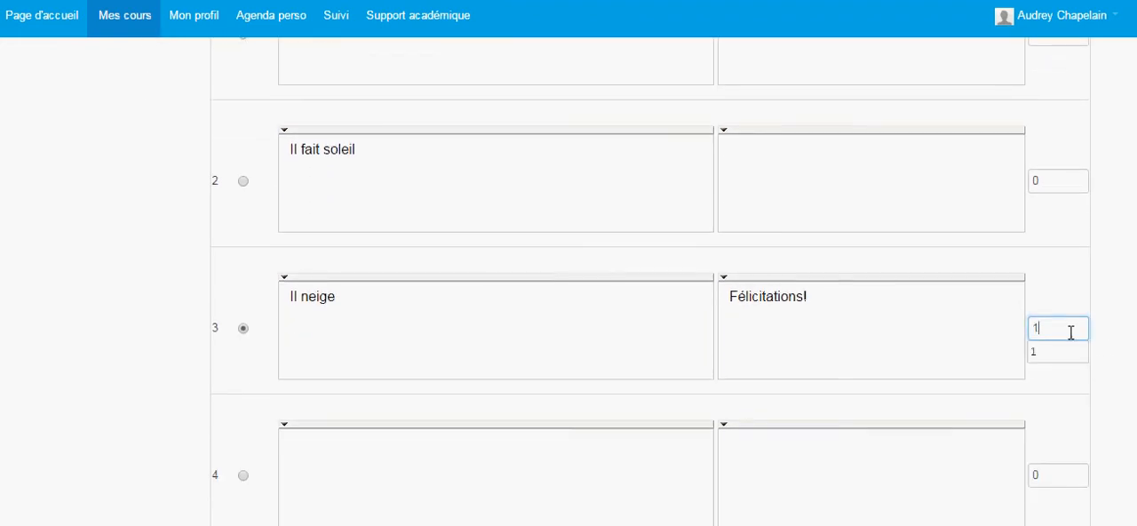
click(1004, 394)
Step: Remove the empty fourth answer and add the multiple-choice question to the test
scroll(994, 397, down, 4)
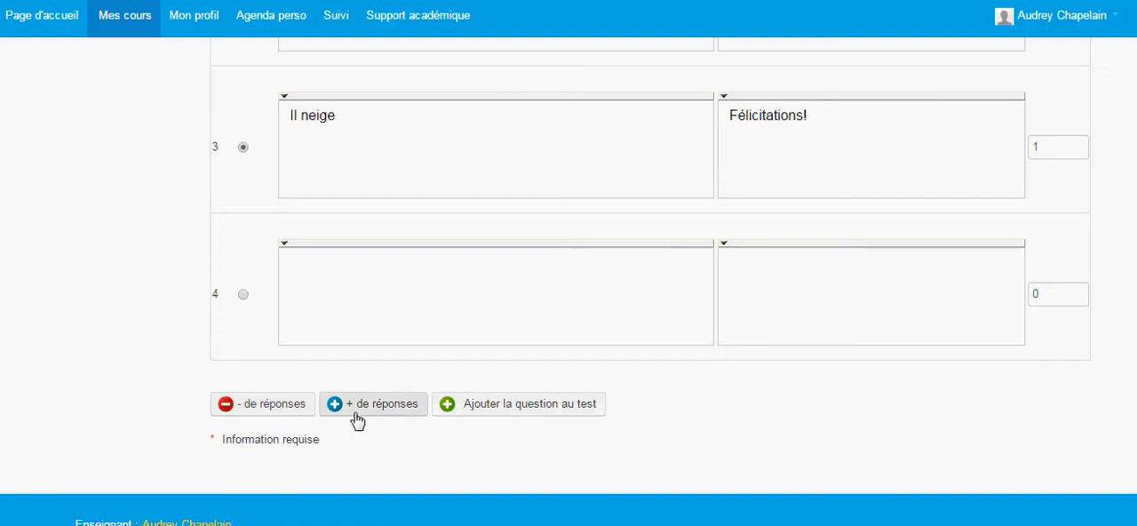
click(288, 413)
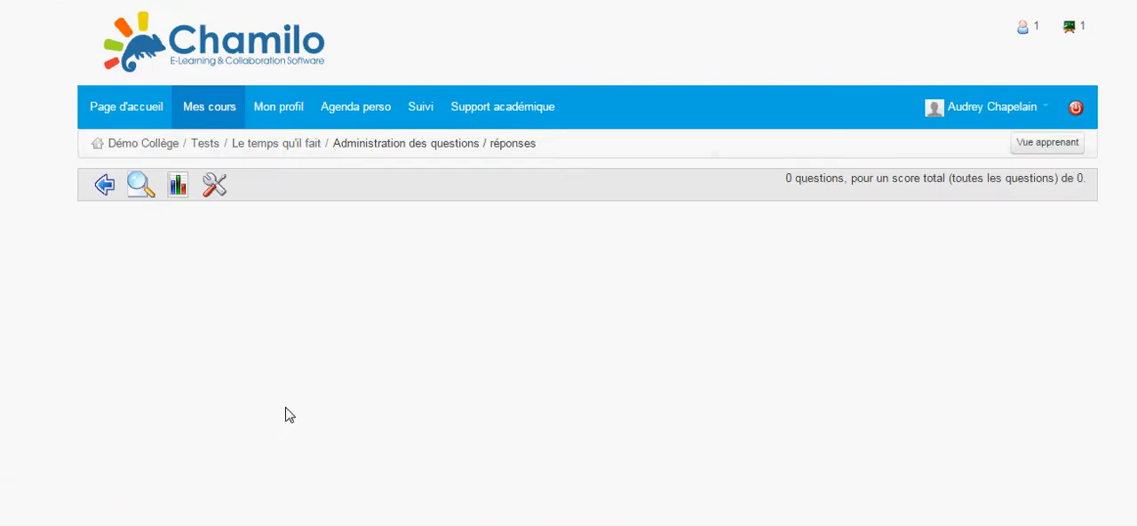
scroll(409, 382, down, 6)
scroll(458, 368, down, 5)
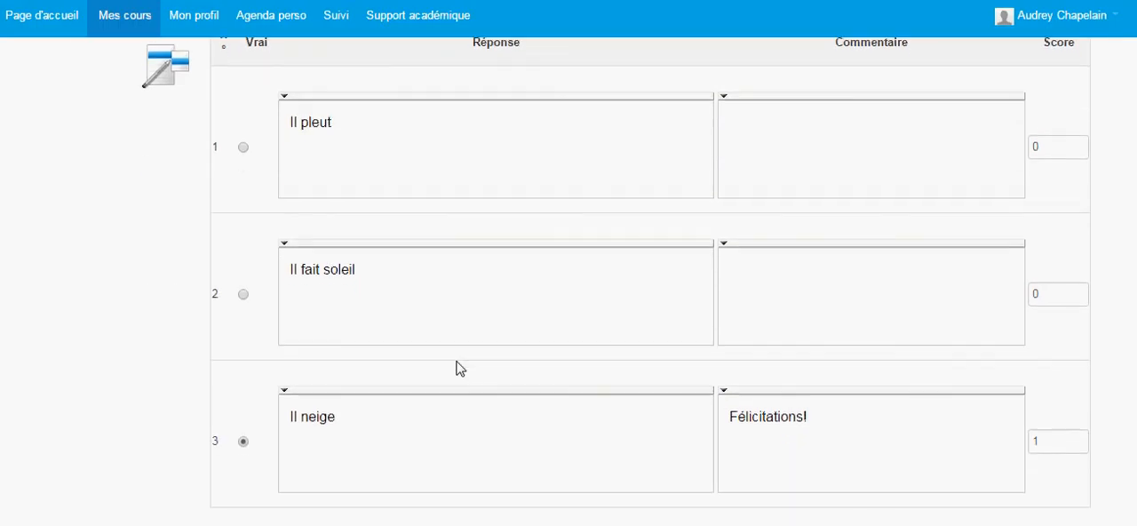
click(492, 383)
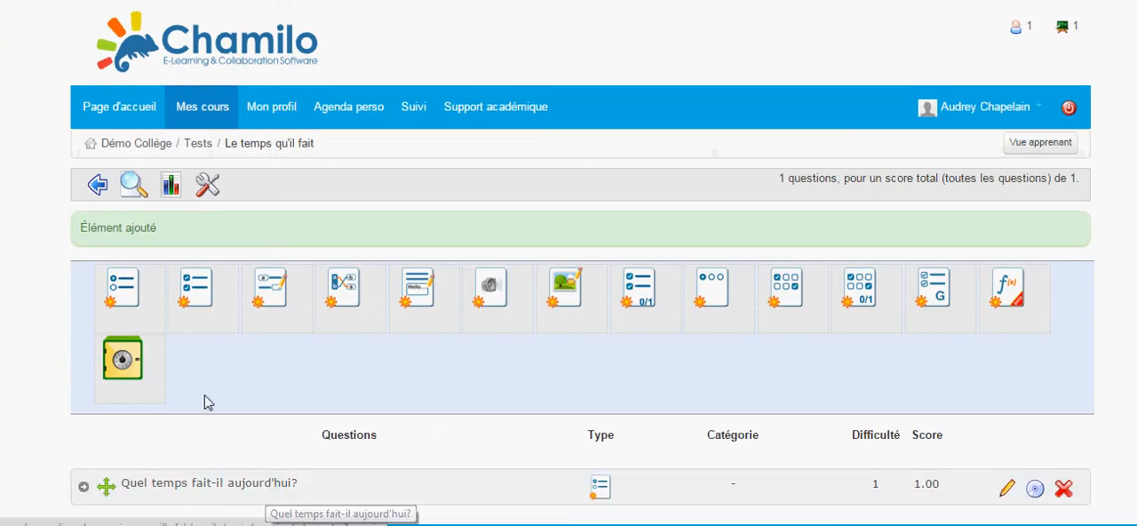
Step: Start a matching question (Apparier) with the text "Relie chaque expression à la couleur qui lui correspond."
click(329, 289)
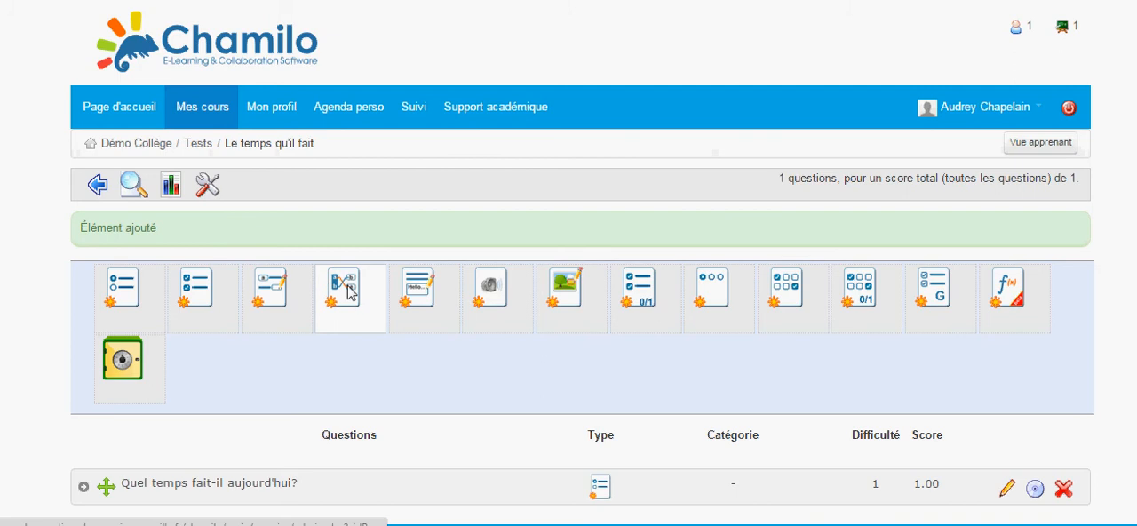
click(349, 285)
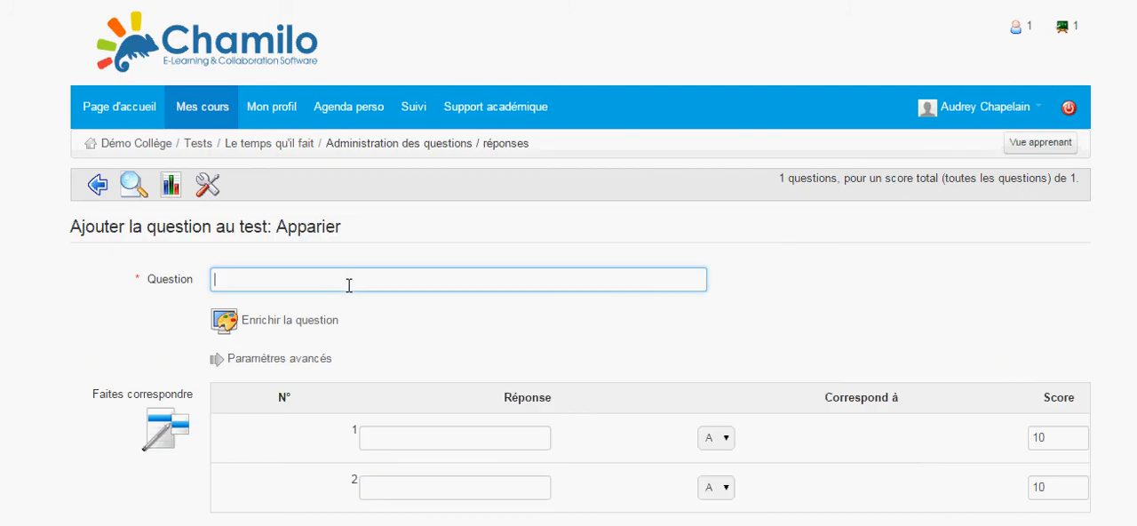
text(Relie chaq)
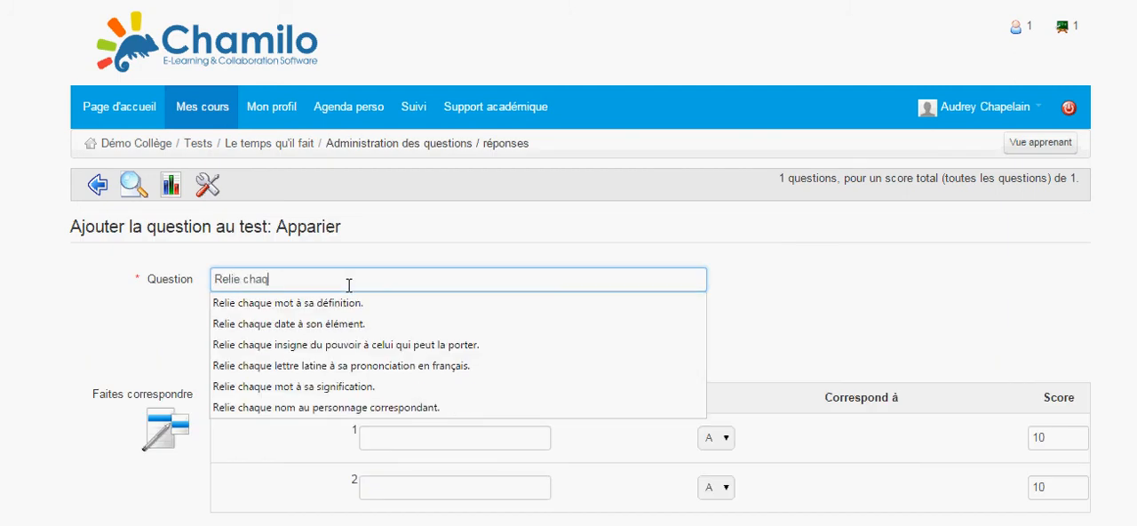
text(ue expr)
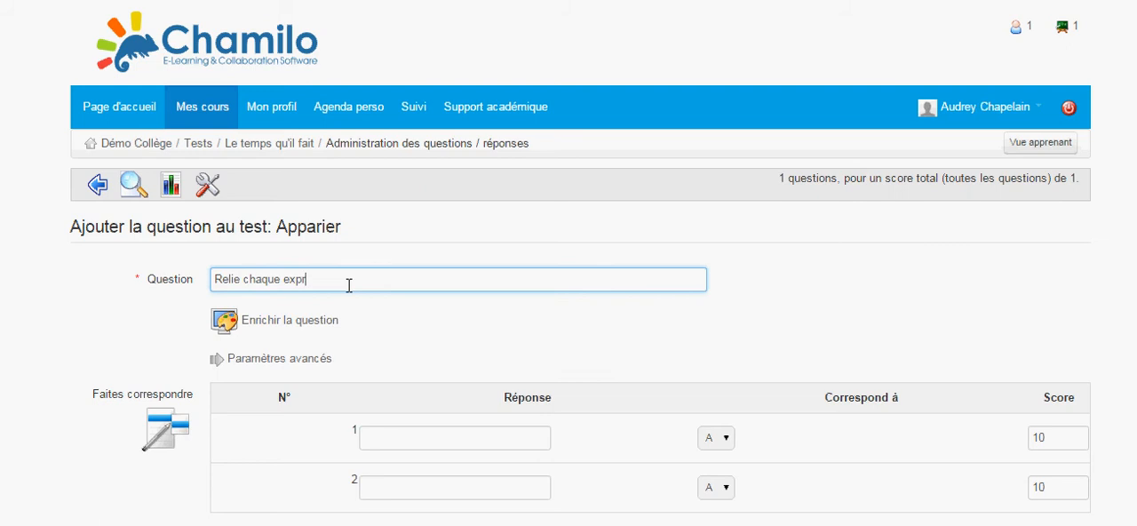
text(ession à la couleur qui)
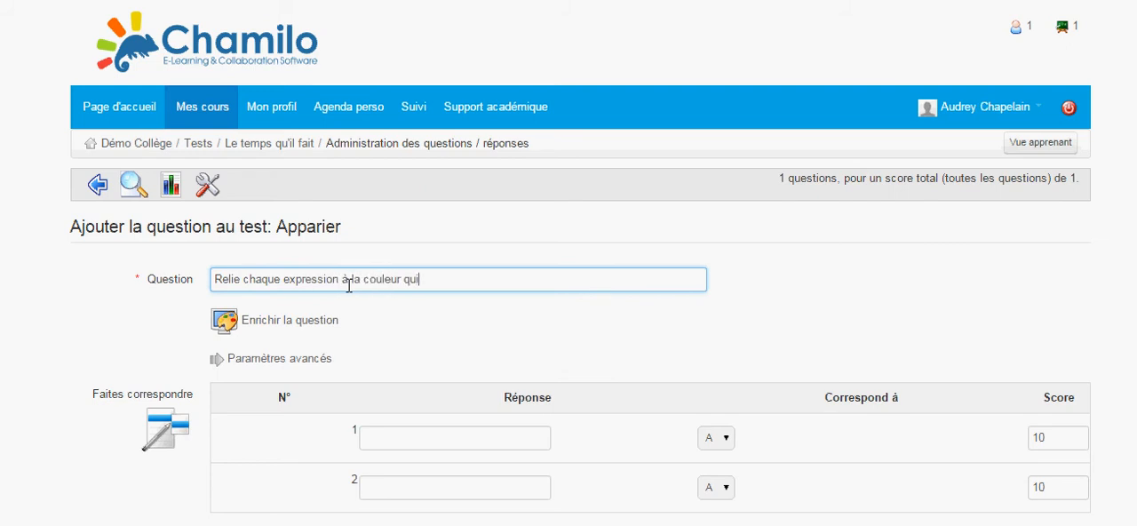
text( lui correspond.)
Step: Enter "La neige" and "La pluie" as the two expressions to match
click(516, 445)
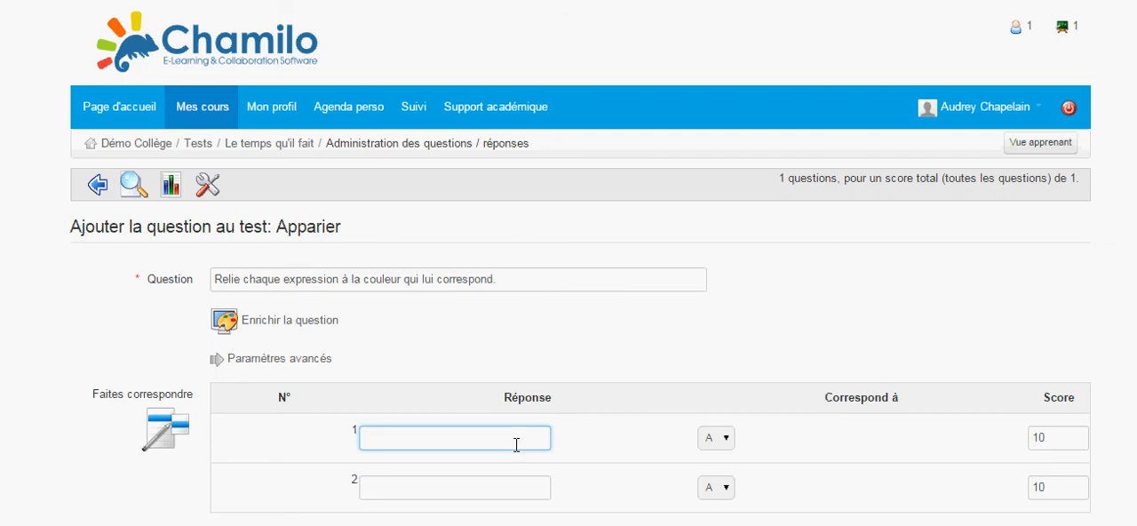
text(La neige)
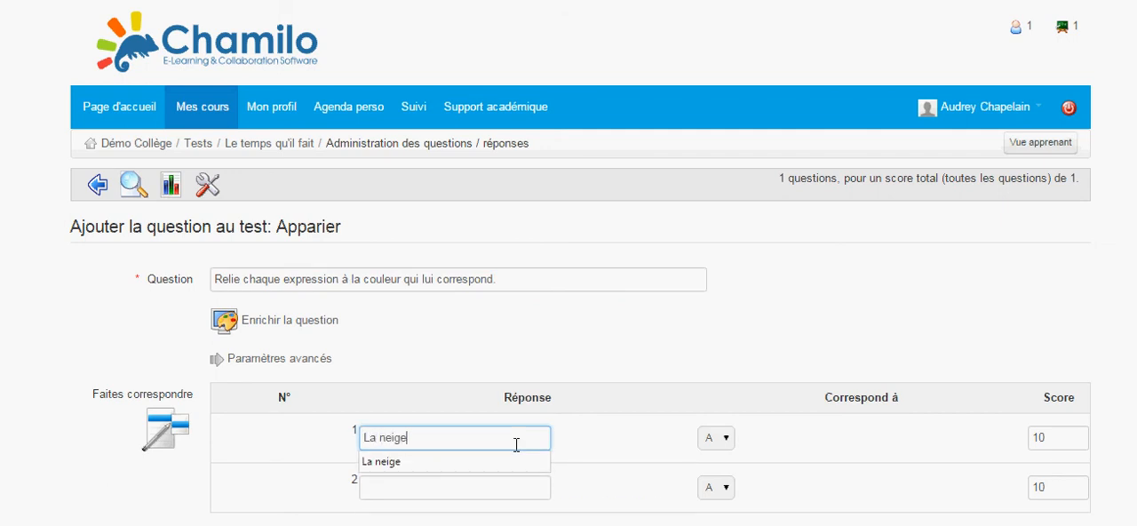
click(469, 460)
click(464, 487)
text(La pluie)
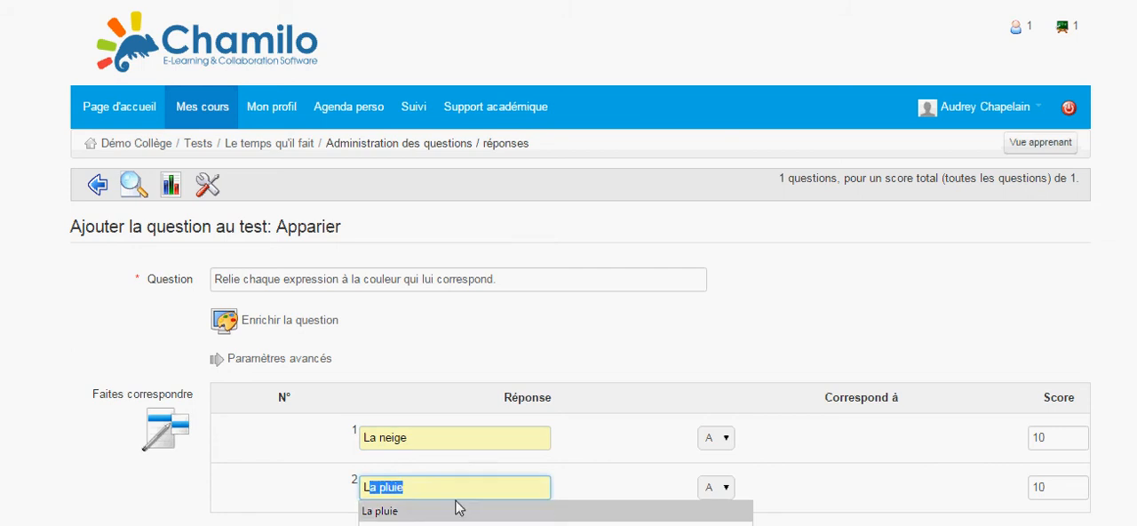
click(454, 511)
Step: Set the score of both "La neige" and "La pluie" to 1
click(1071, 437)
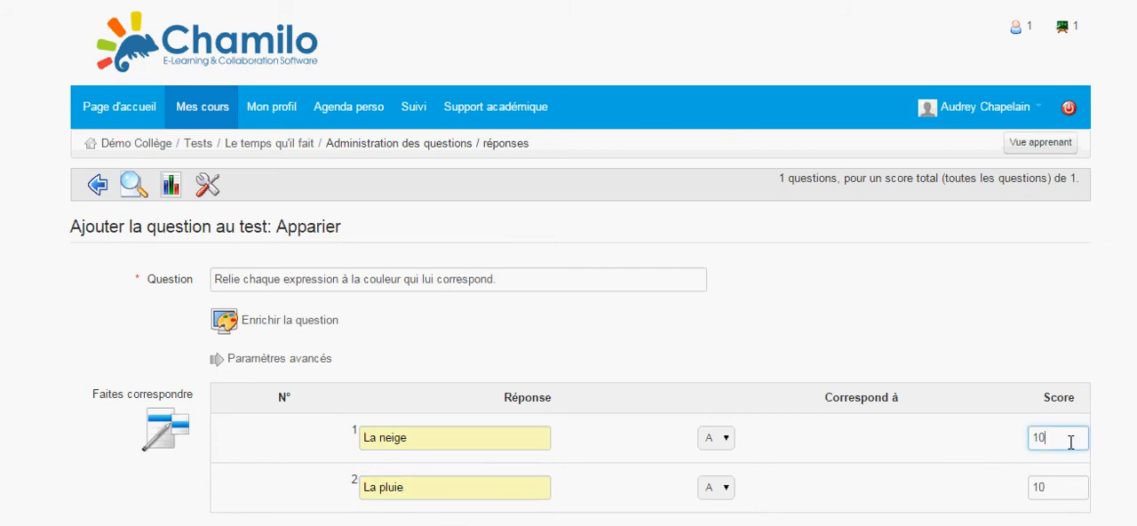
key(BackSpace)
click(1070, 487)
key(BackSpace)
click(927, 477)
Step: Enter "Gris" as matching option A and "Blanc" as option B
scroll(926, 475, down, 4)
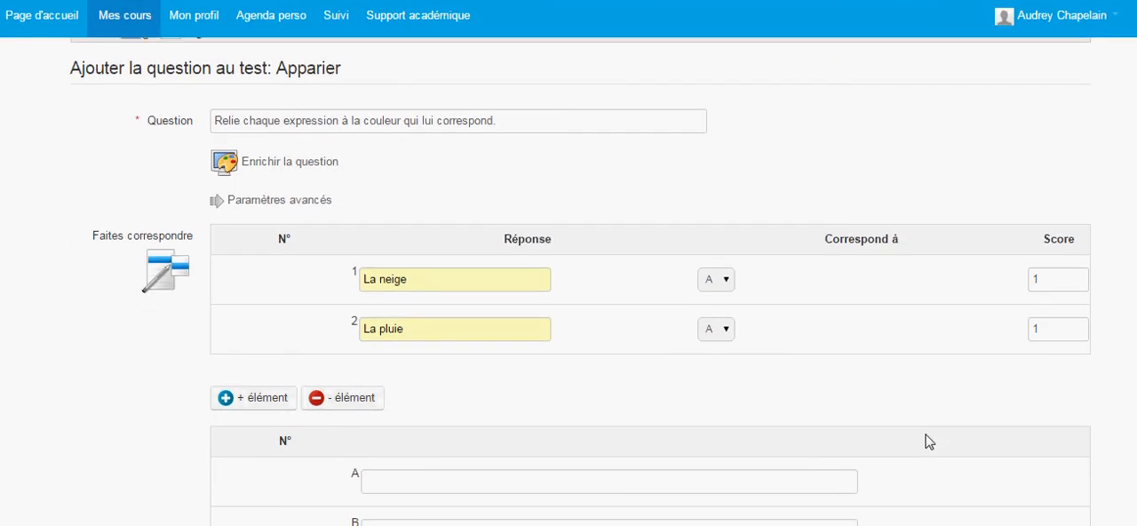
scroll(889, 435, down, 1)
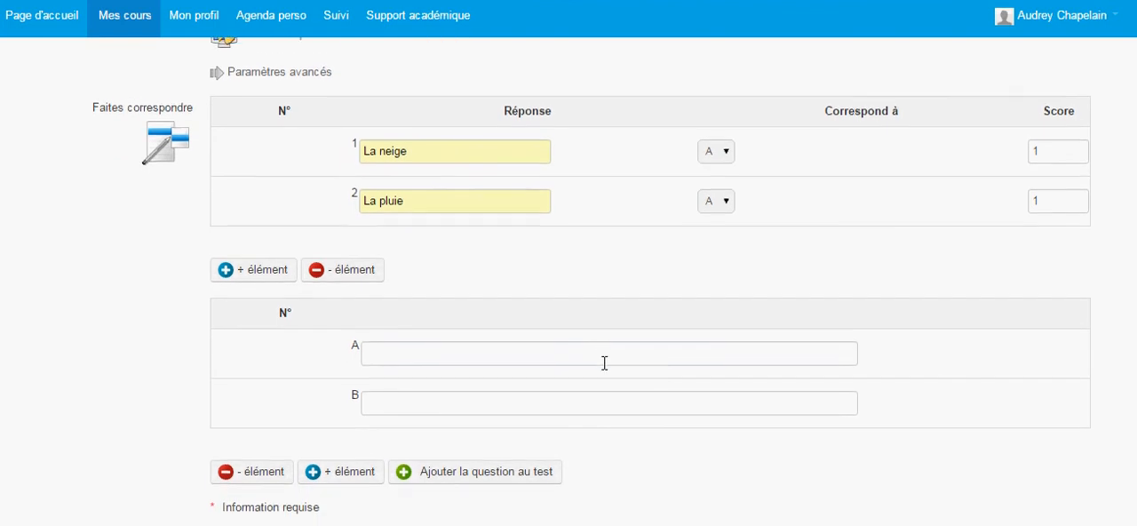
click(601, 353)
text(Gris)
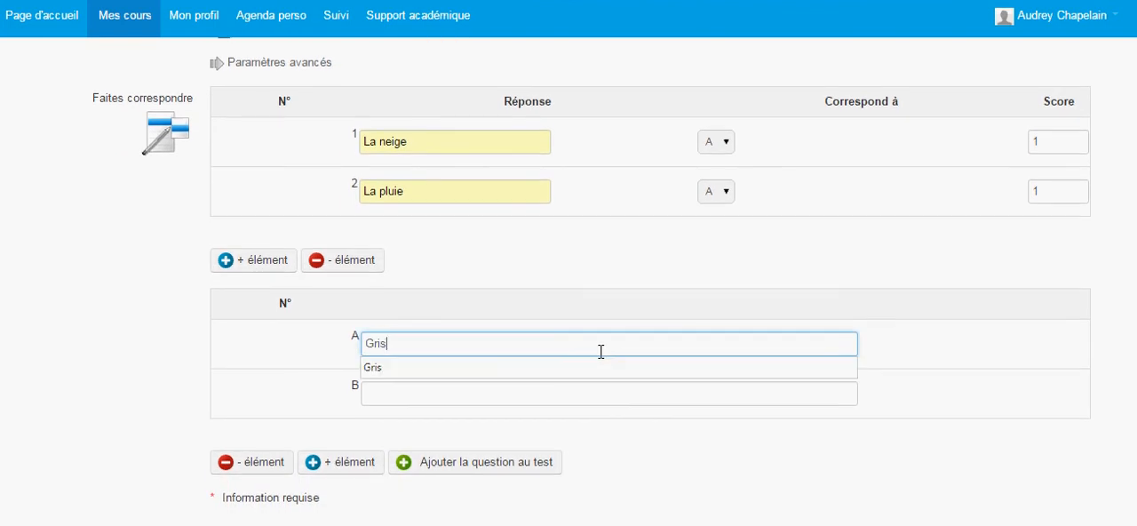
click(586, 374)
click(585, 388)
text(b)
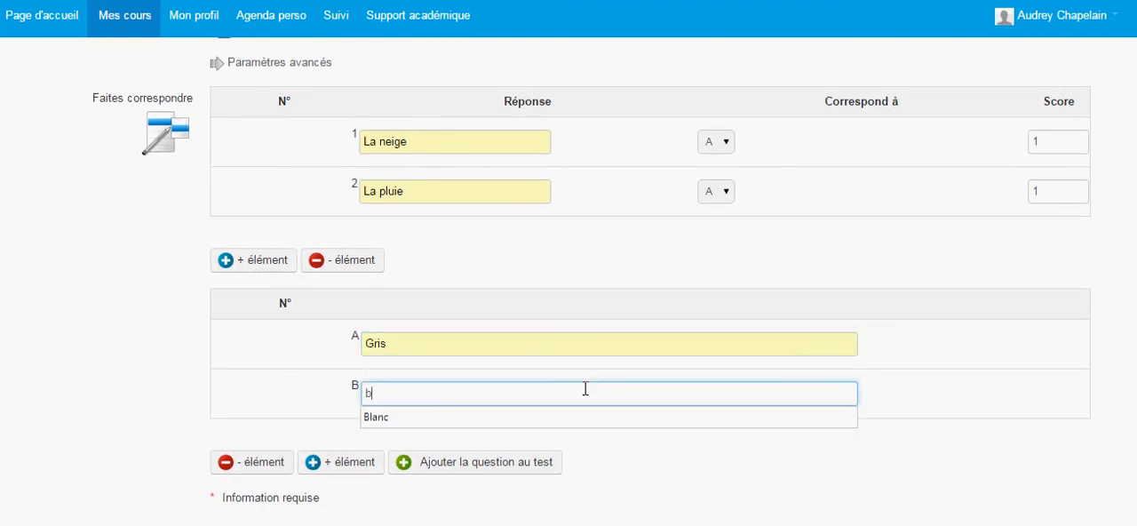
click(573, 417)
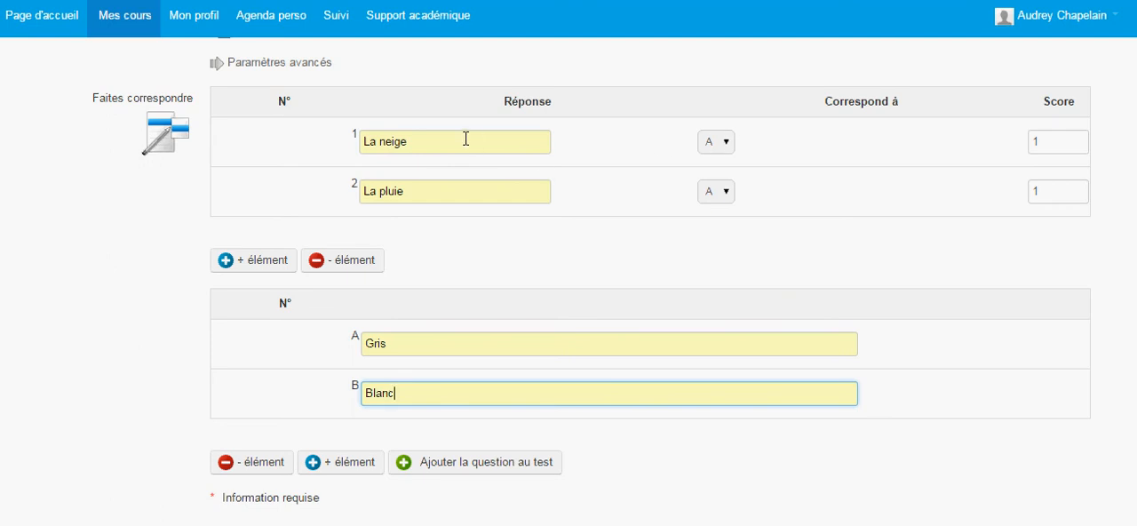
Step: Match "La neige" to option B and add the matching question to the test
click(727, 147)
click(720, 163)
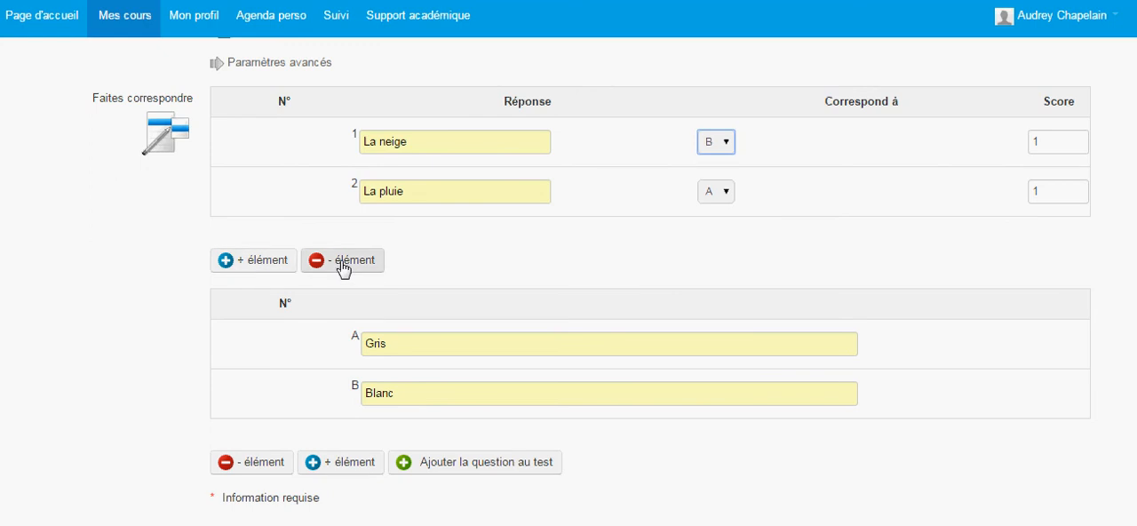
click(455, 466)
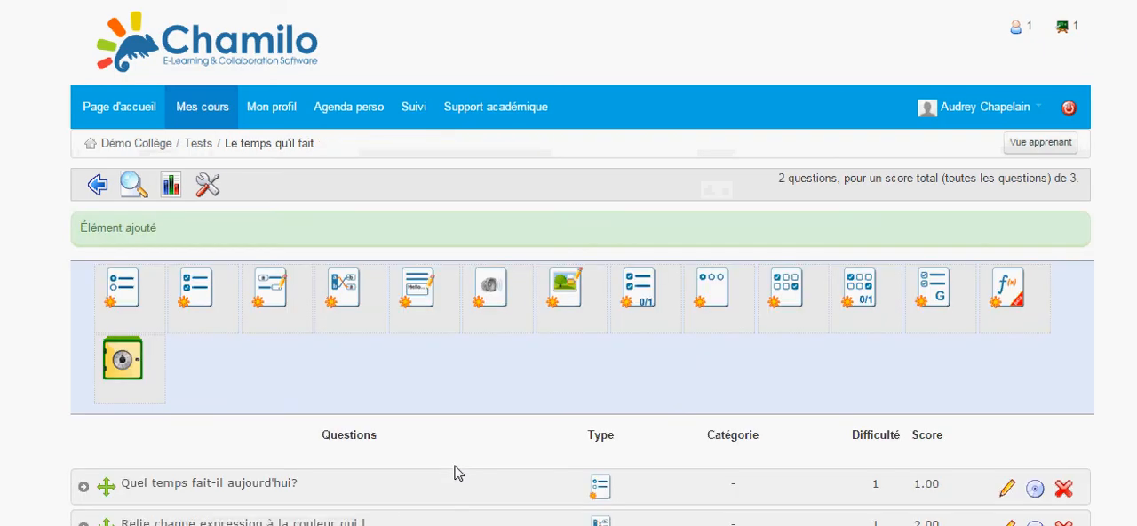
Step: Start a fill-in-the-blanks question in the test and enter "La météo" as its question title
click(271, 297)
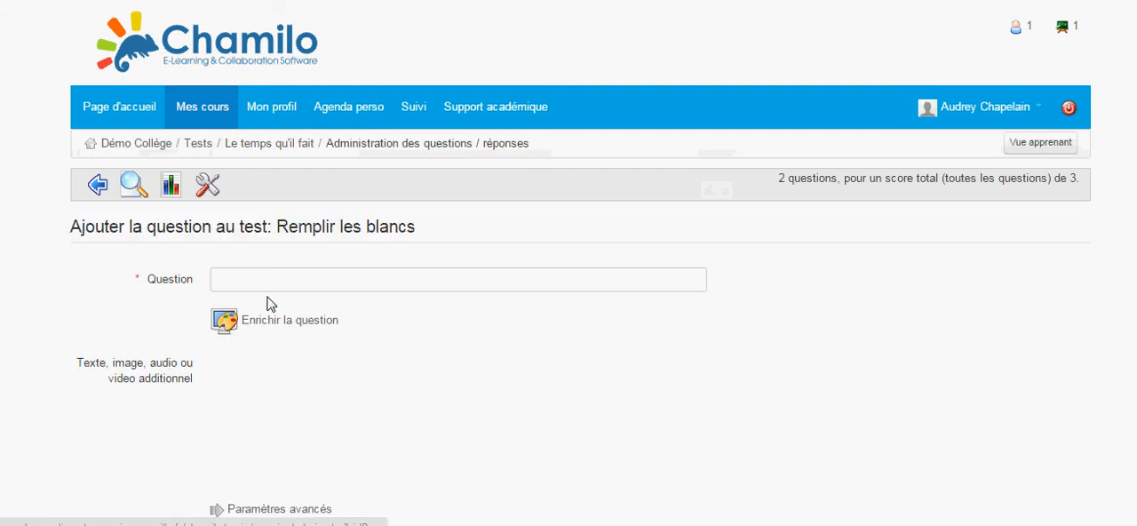
scroll(357, 458, down, 2)
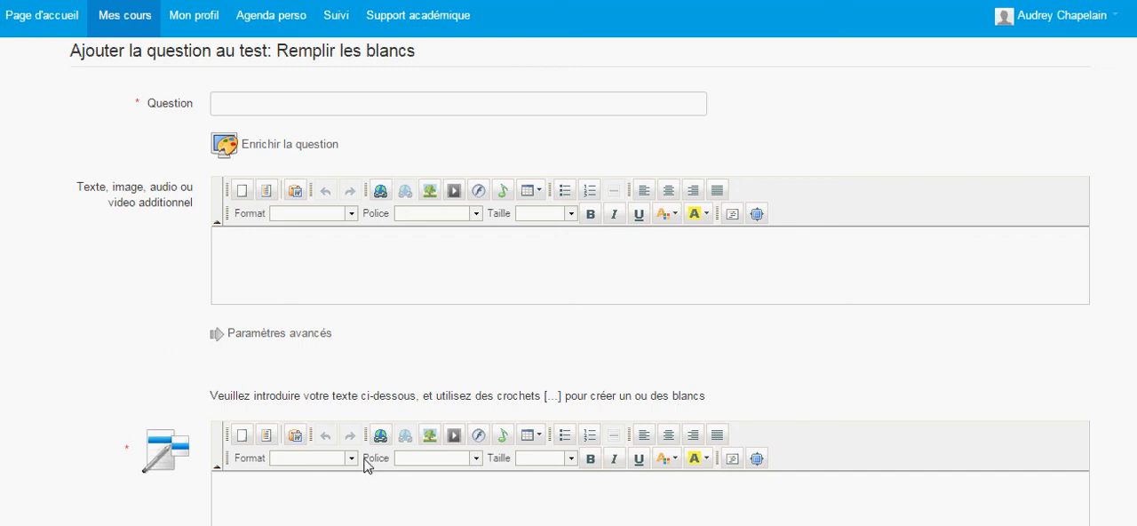
click(300, 107)
text(La m)
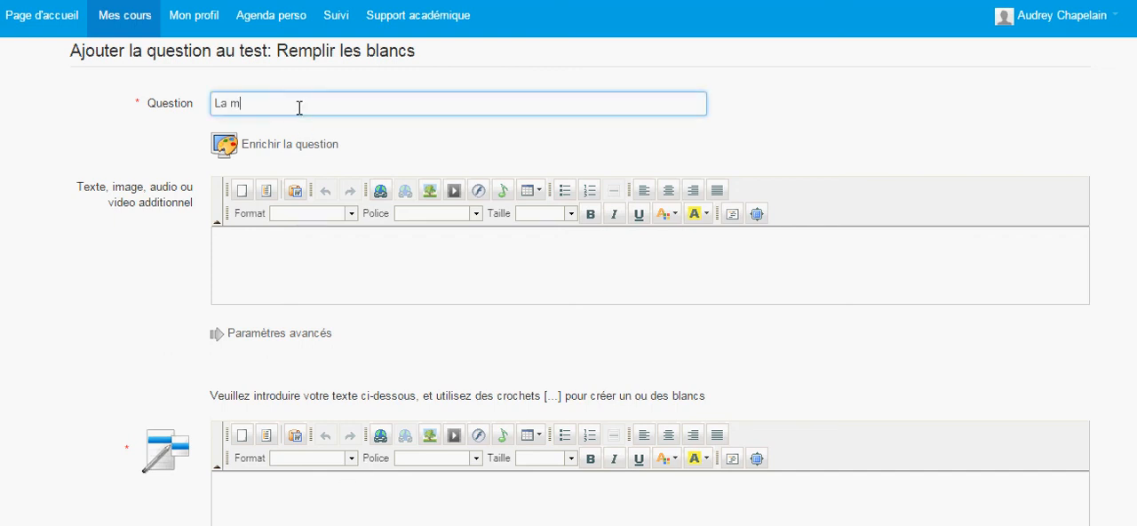
text(étéo)
click(245, 260)
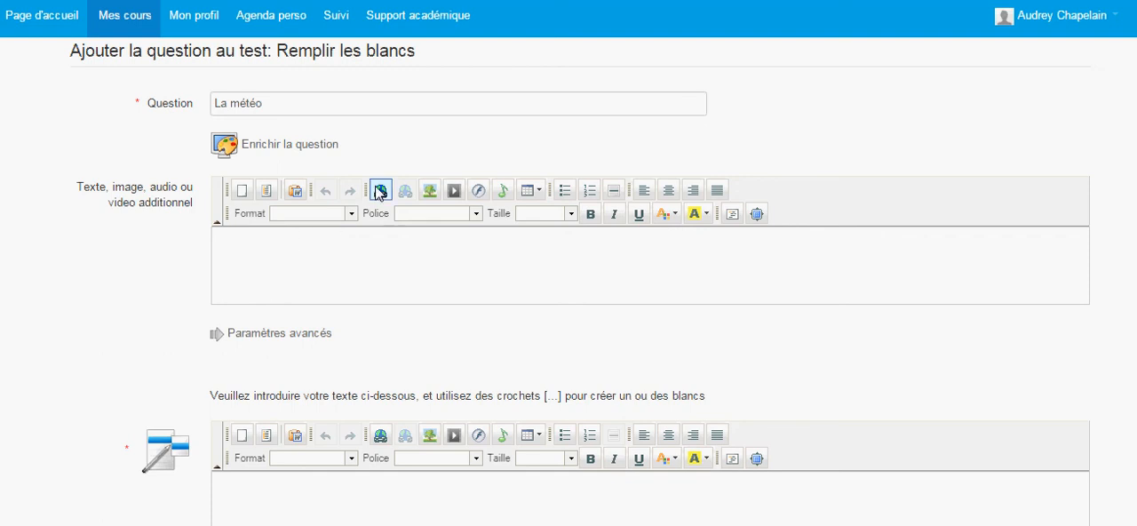
click(669, 190)
Step: Enter the sentence "Aujourd'hui, il [pleut]." as the question's text, using square brackets to make "pleut" the blank
scroll(450, 347, down, 2)
scroll(210, 370, down, 1)
click(223, 337)
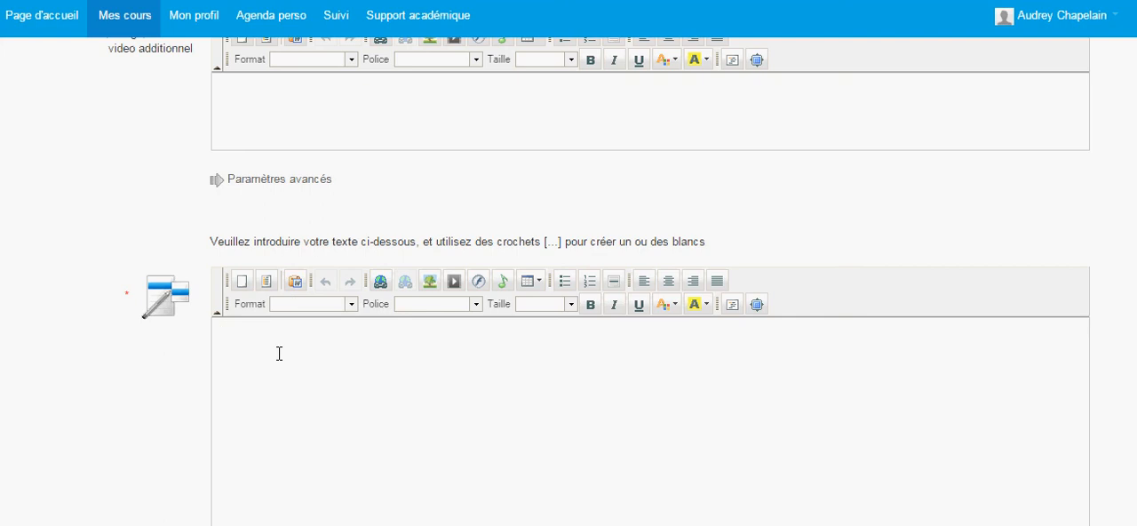
text(Aujourd'hui)
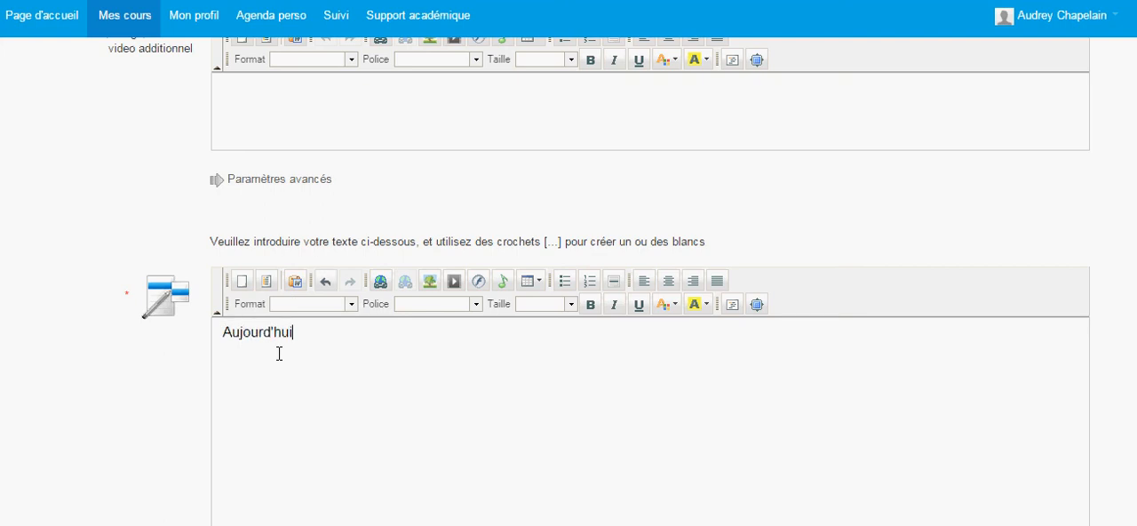
text(, il [pleut].)
drag(211, 240, 720, 242)
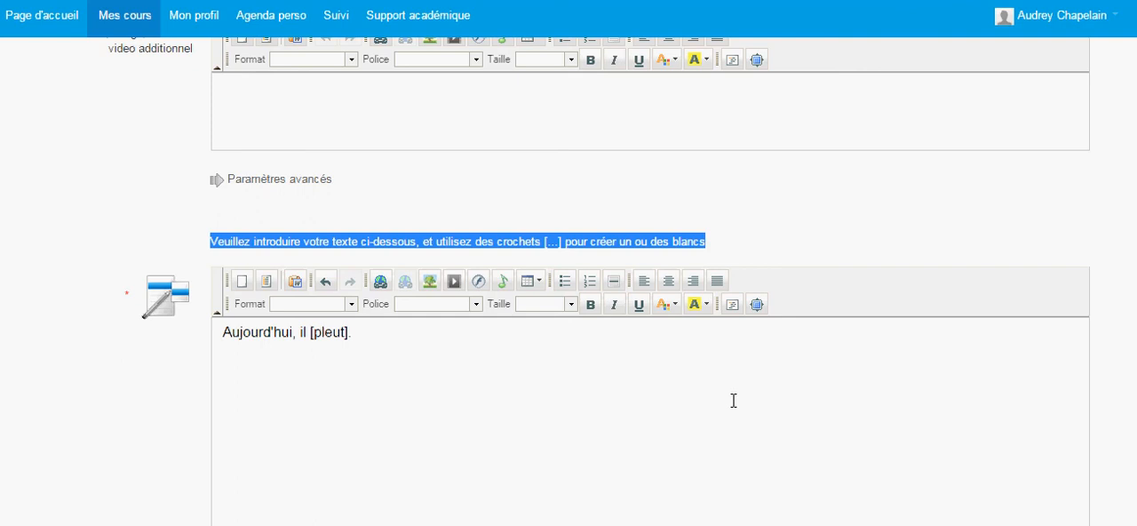
click(389, 339)
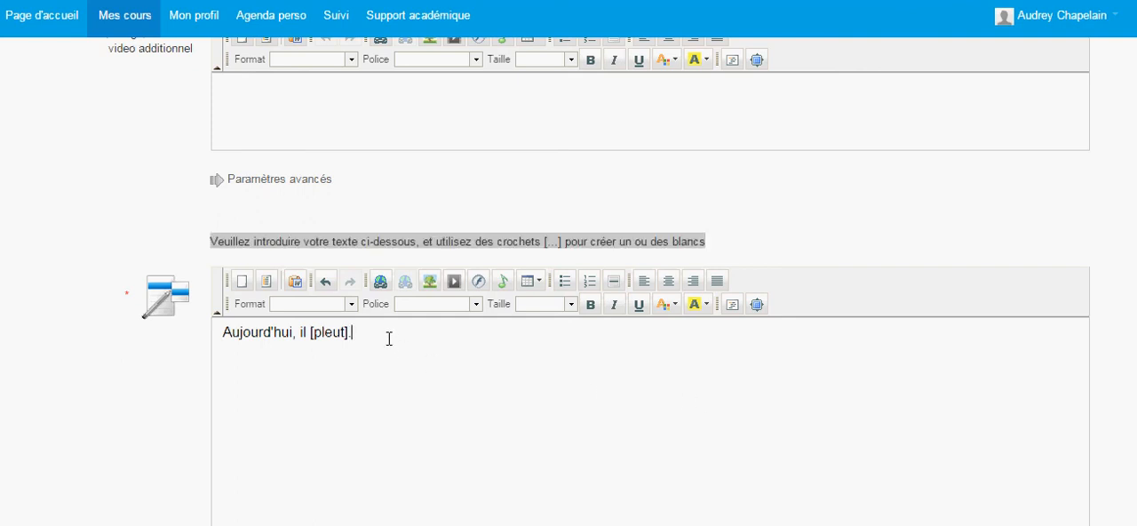
Step: Set the score of the blank "pleut" to 1 and add the fill-in-the-blanks question to the test
scroll(388, 353, down, 5)
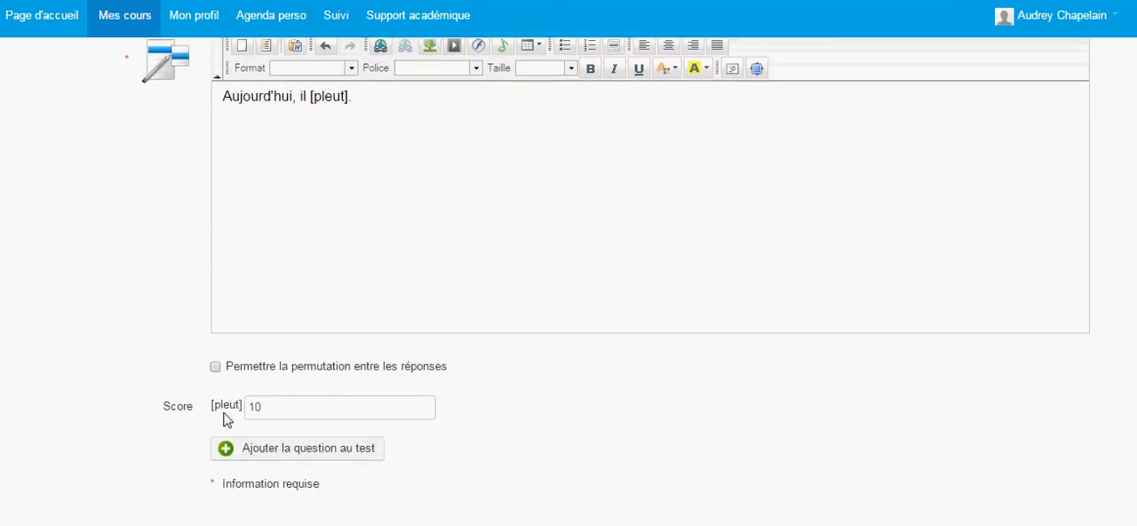
click(267, 408)
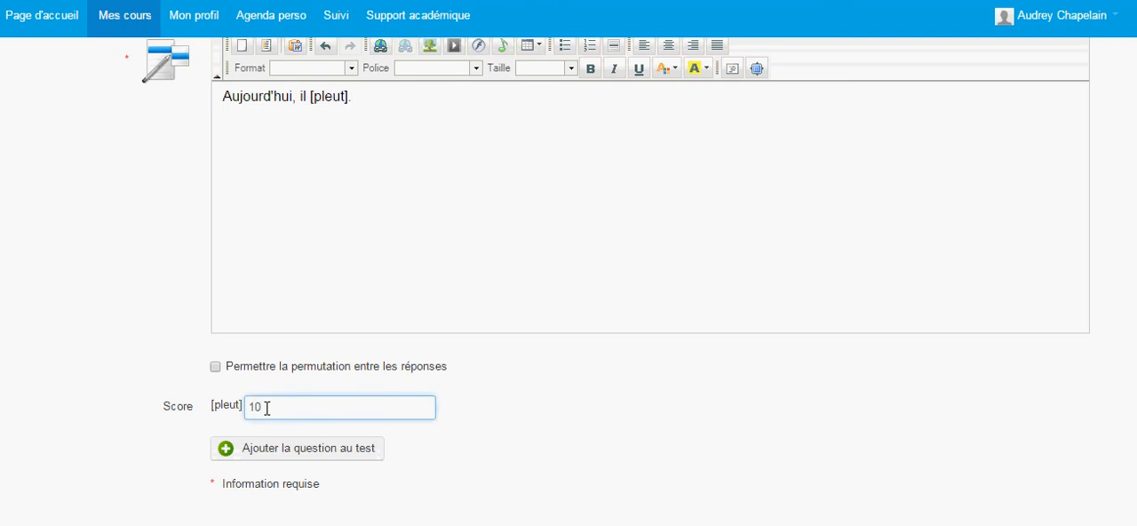
key(BackSpace)
click(294, 340)
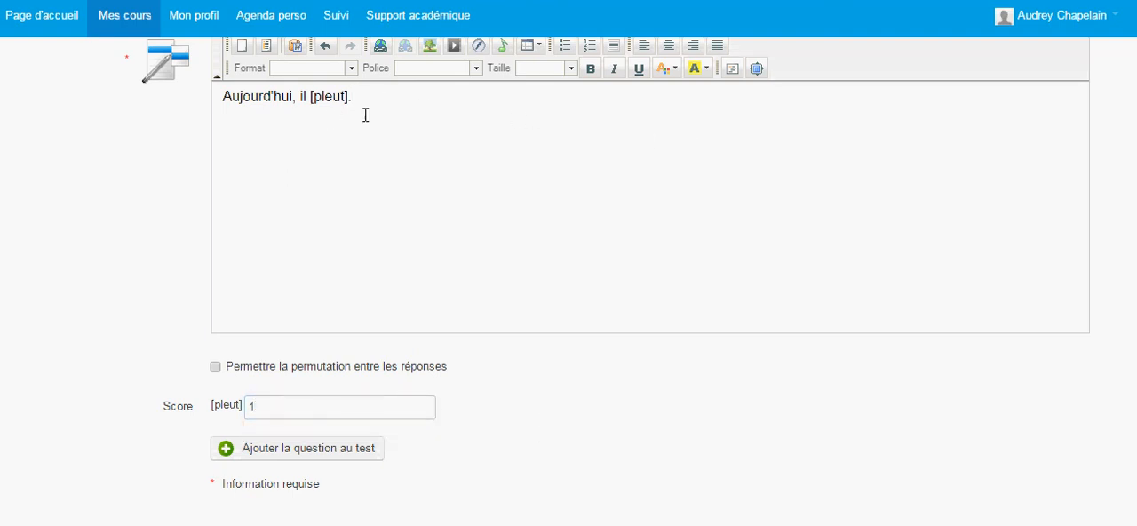
click(268, 452)
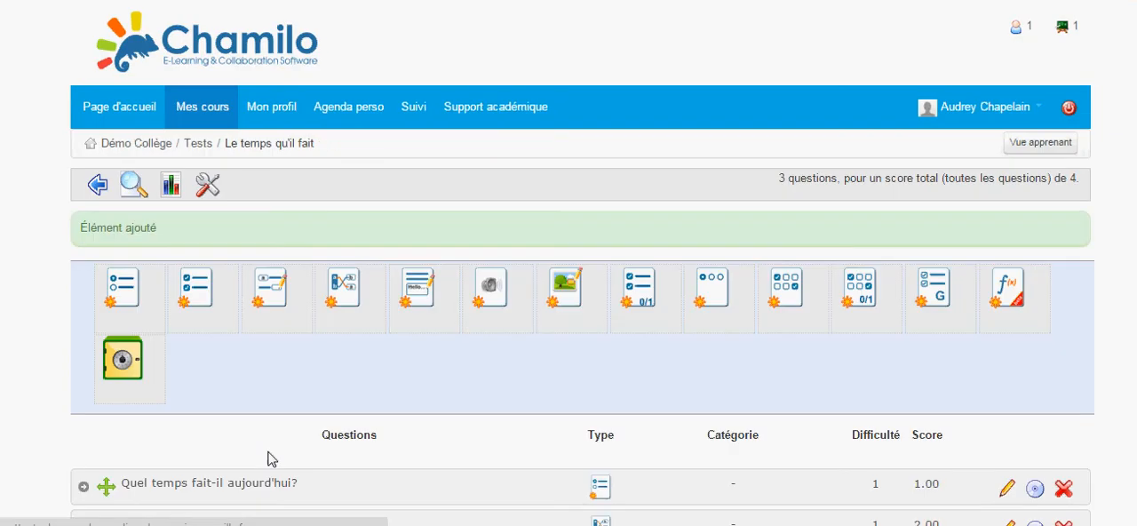
Step: Check the list of questions in the test and return to the course's list of tests
scroll(341, 359, down, 2)
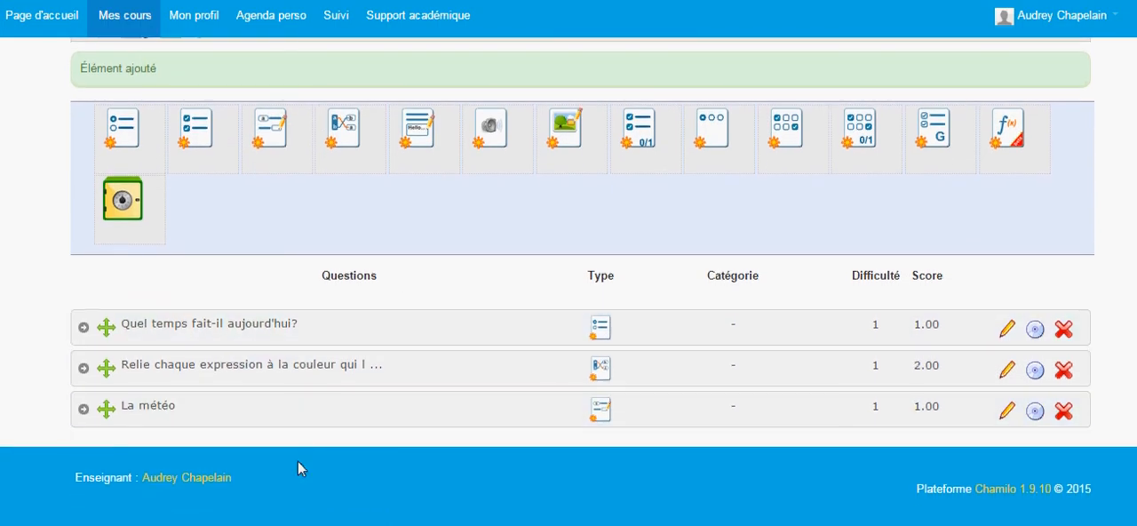
scroll(222, 213, up, 3)
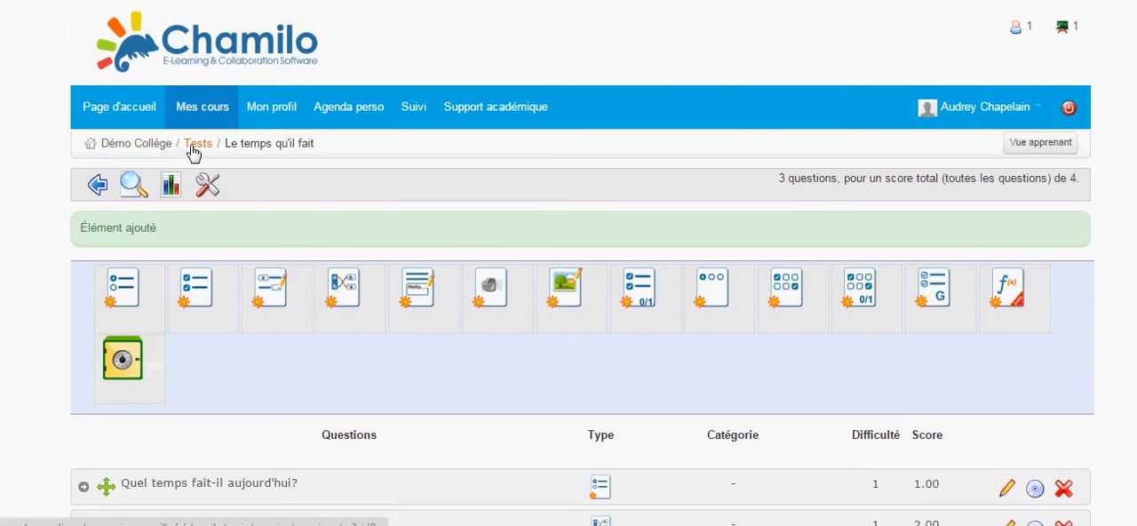
click(194, 147)
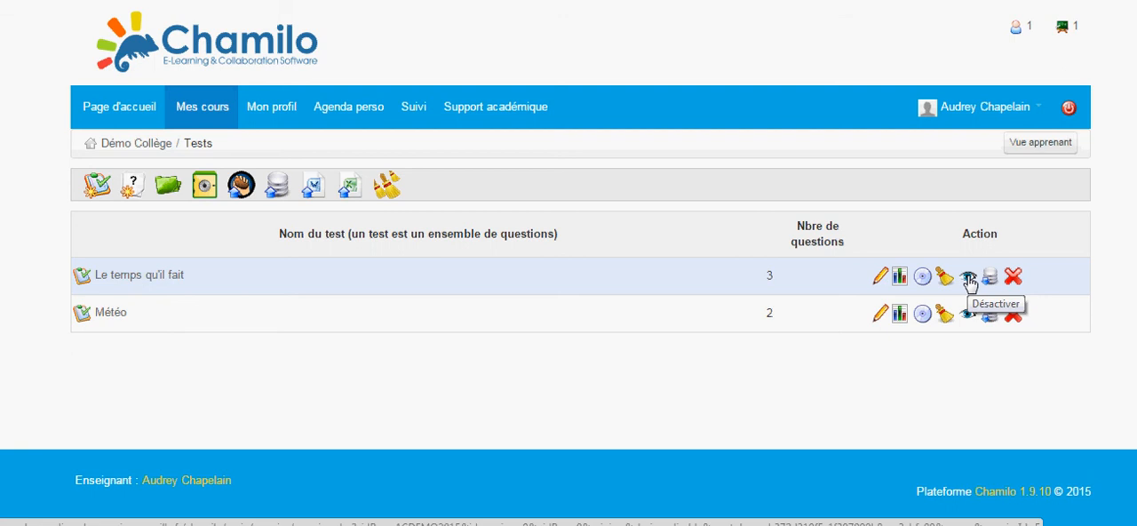
key(super)
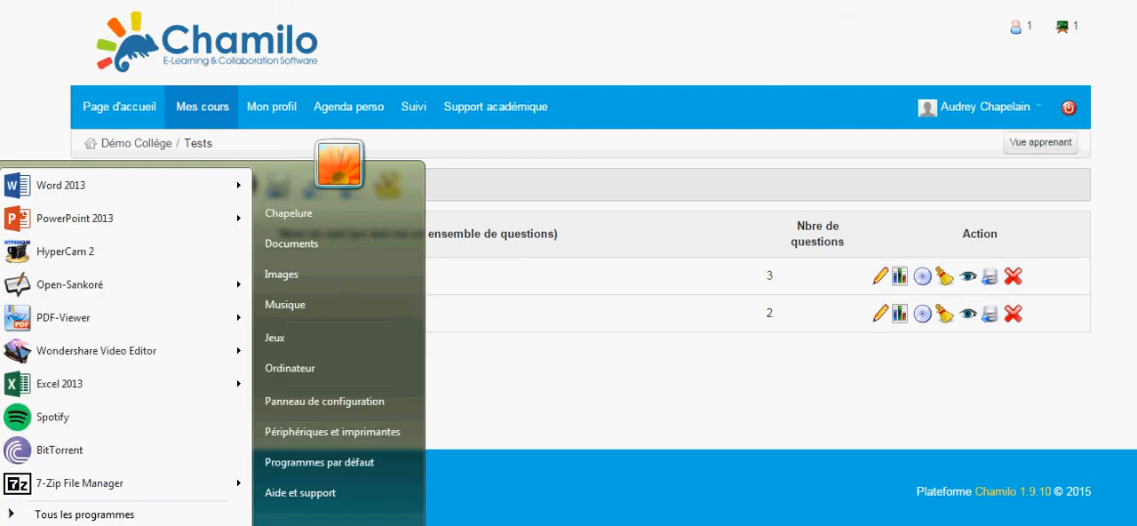